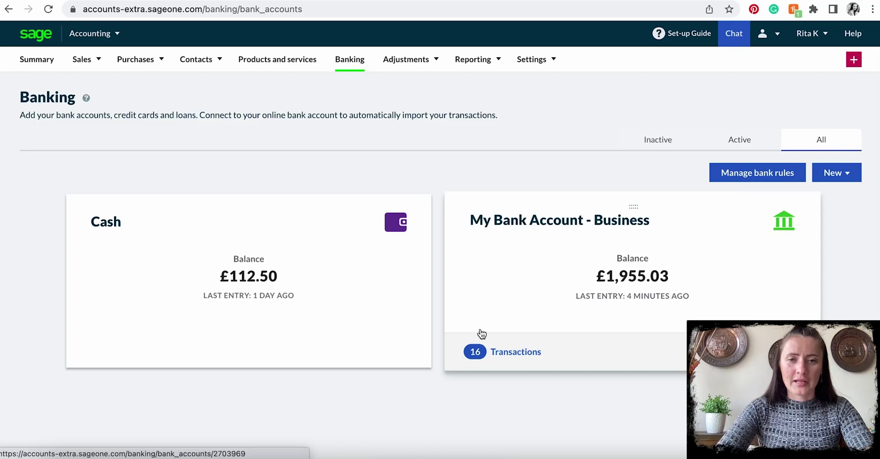
Open the business account's 16 incoming transactions and preview matches for the £55.00 line, keeping Create
{"action": "left_click", "coordinate": [515, 353]}
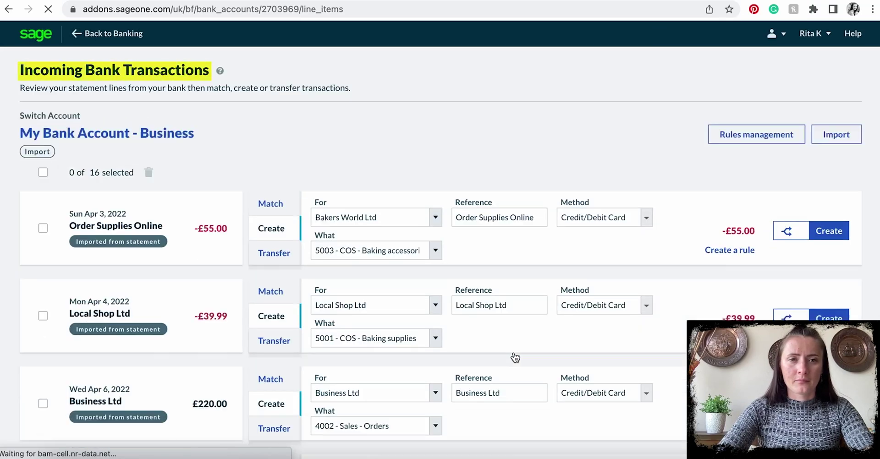
{"action": "scroll", "coordinate": [426, 269], "scroll_direction": "down", "scroll_amount": 3}
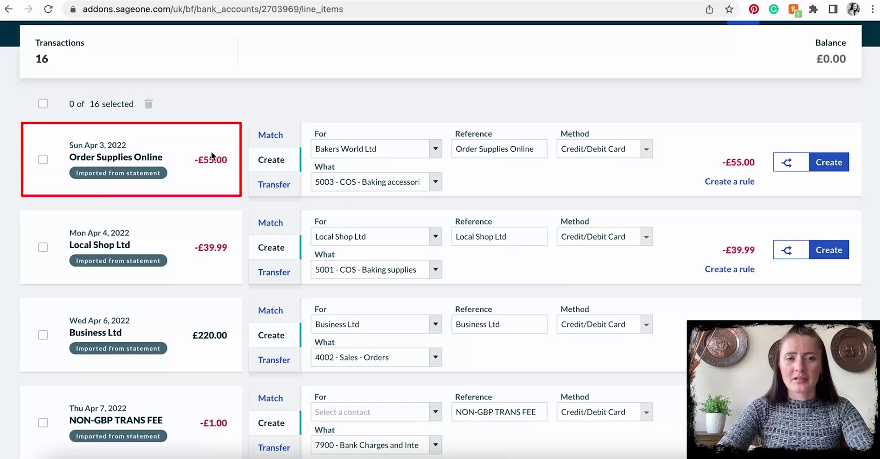
{"action": "left_click", "coordinate": [261, 136]}
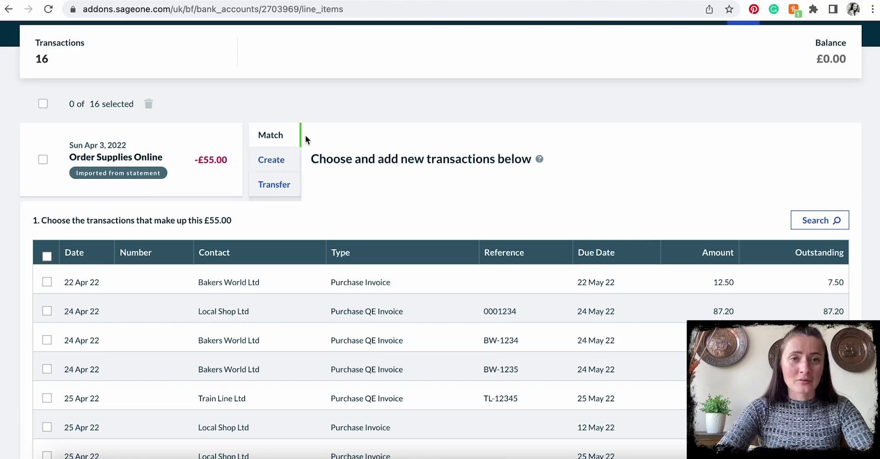
{"action": "scroll", "coordinate": [359, 218], "scroll_direction": "down", "scroll_amount": 3}
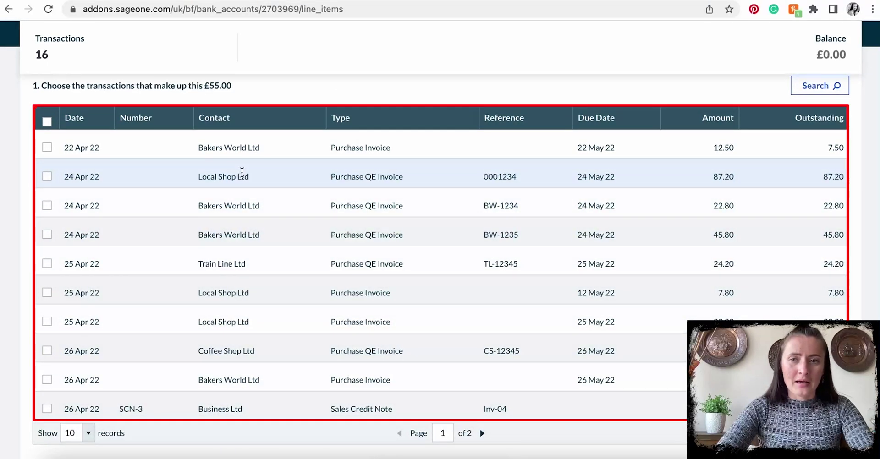
{"action": "scroll", "coordinate": [242, 172], "scroll_direction": "up", "scroll_amount": 5}
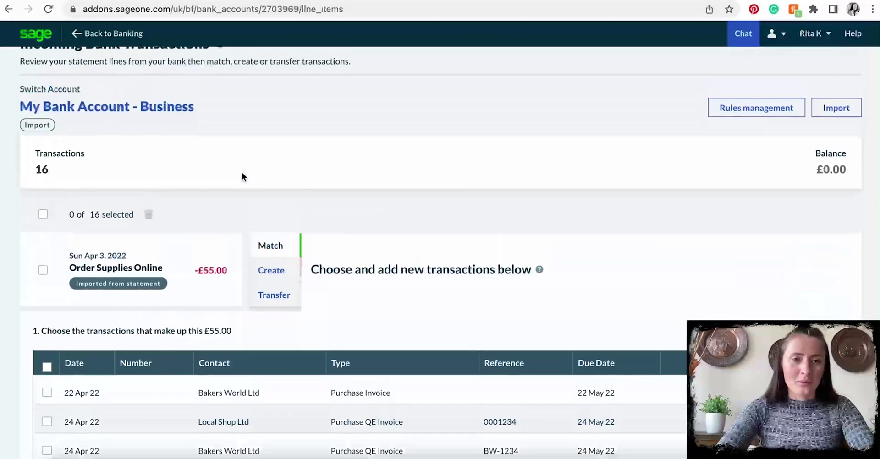
{"action": "left_click", "coordinate": [274, 271]}
{"action": "scroll", "coordinate": [287, 275], "scroll_direction": "down", "scroll_amount": 2}
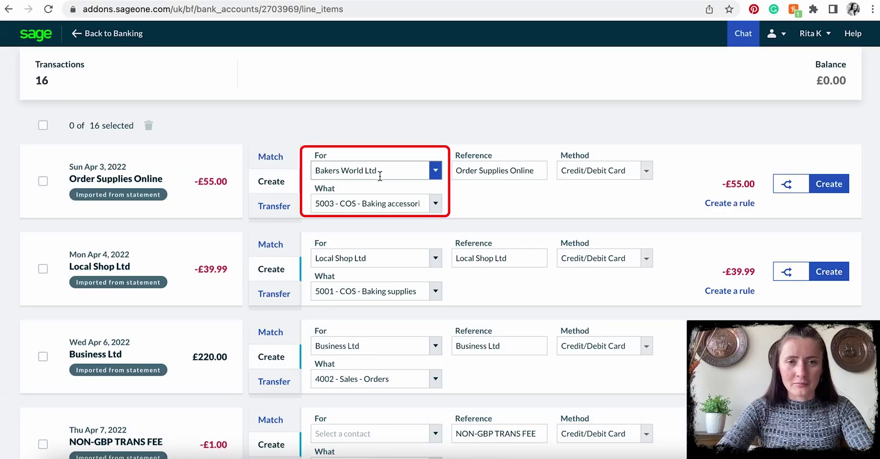
{"action": "scroll", "coordinate": [298, 183], "scroll_direction": "down", "scroll_amount": 1}
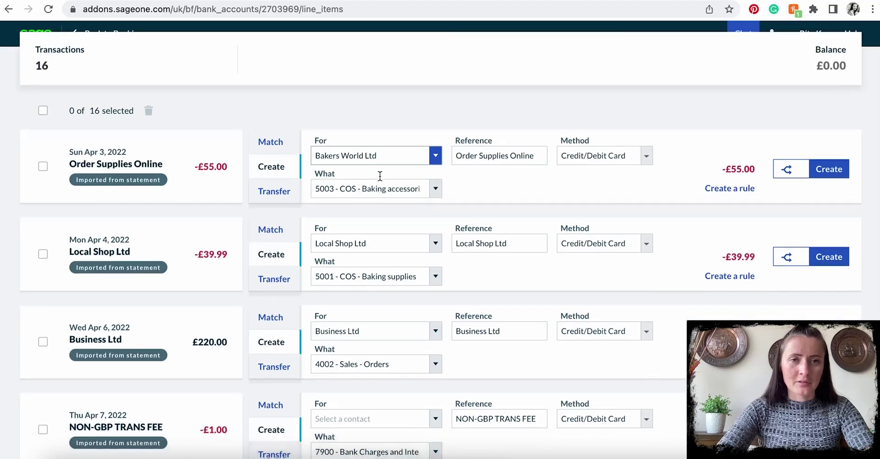
Set the £55.00 Order Supplies Online line to Transfer, leaving the destination account unchosen
{"action": "left_click", "coordinate": [273, 191]}
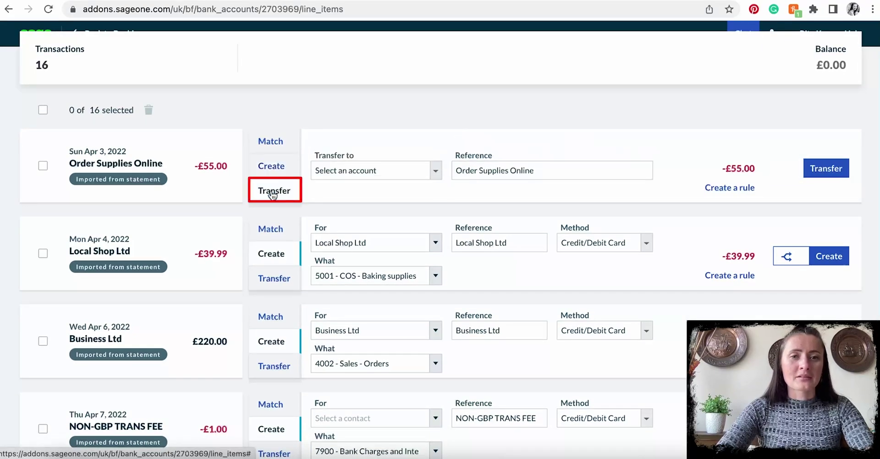
{"action": "left_click", "coordinate": [436, 171]}
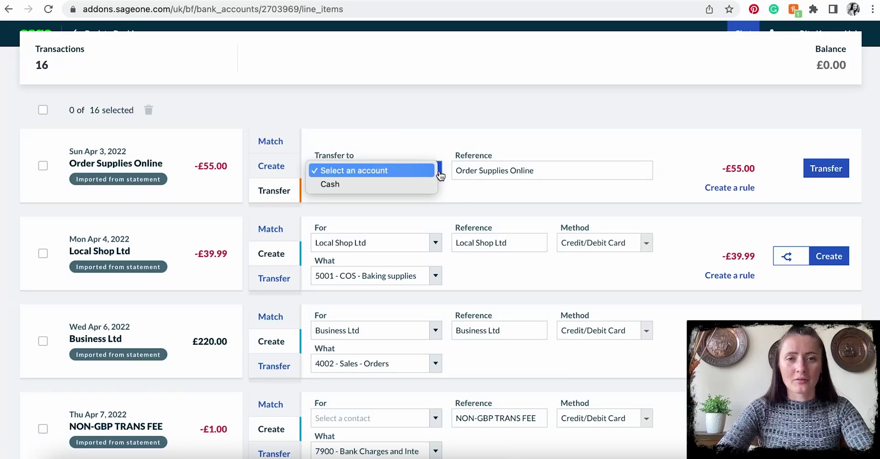
{"action": "left_click", "coordinate": [457, 191]}
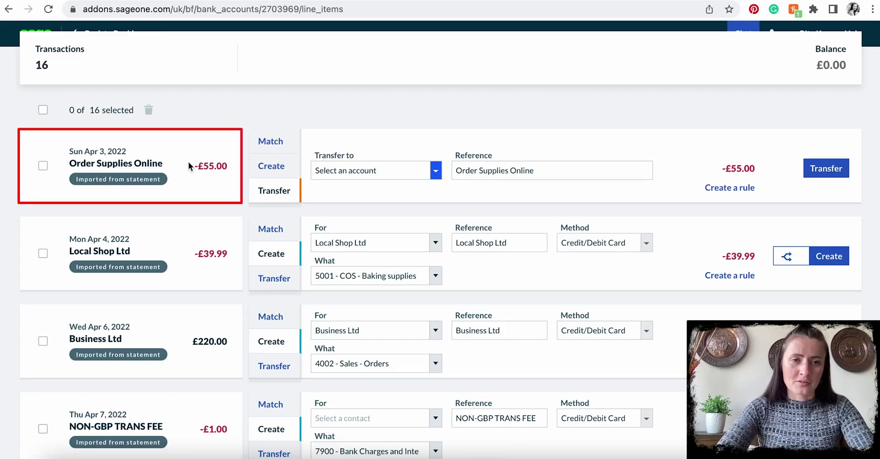
Match the £55.00 line to the 26 Apr Bakers World Ltd 55.00 purchase invoice
{"action": "left_click", "coordinate": [276, 142]}
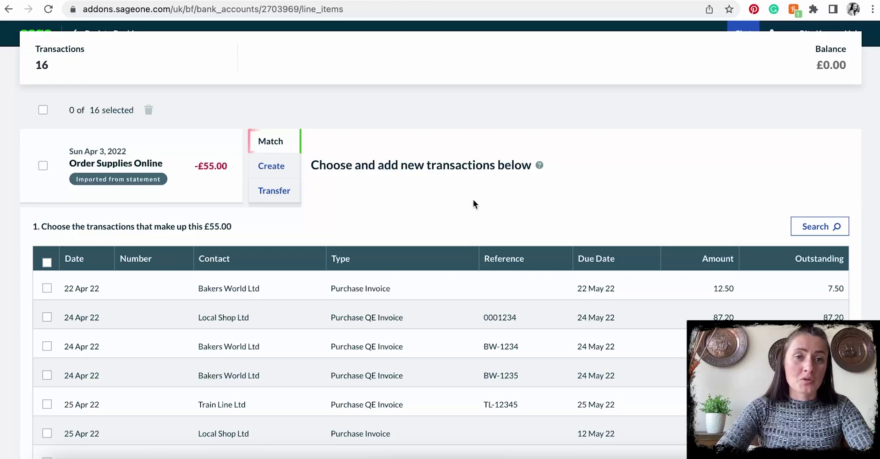
{"action": "scroll", "coordinate": [473, 200], "scroll_direction": "down", "scroll_amount": 5}
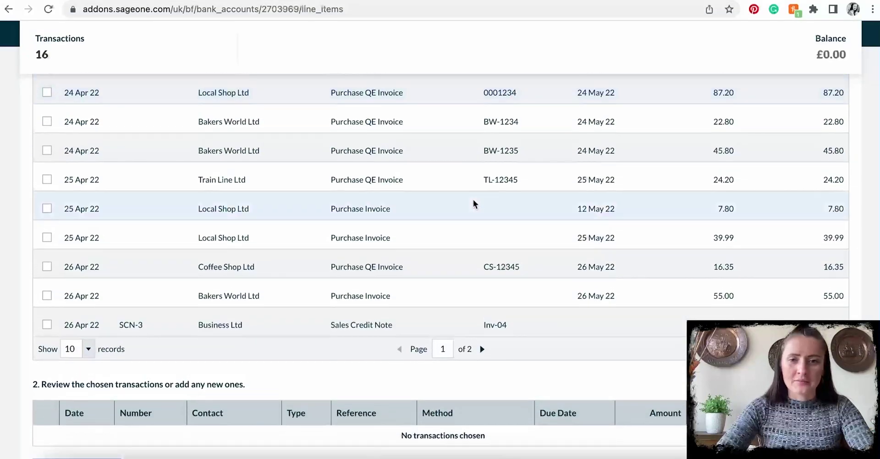
{"action": "left_click", "coordinate": [47, 296]}
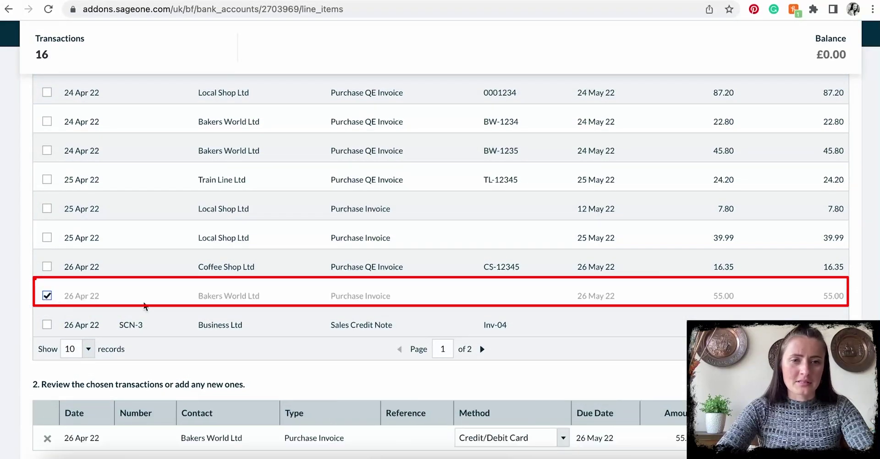
{"action": "scroll", "coordinate": [277, 281], "scroll_direction": "down", "scroll_amount": 3}
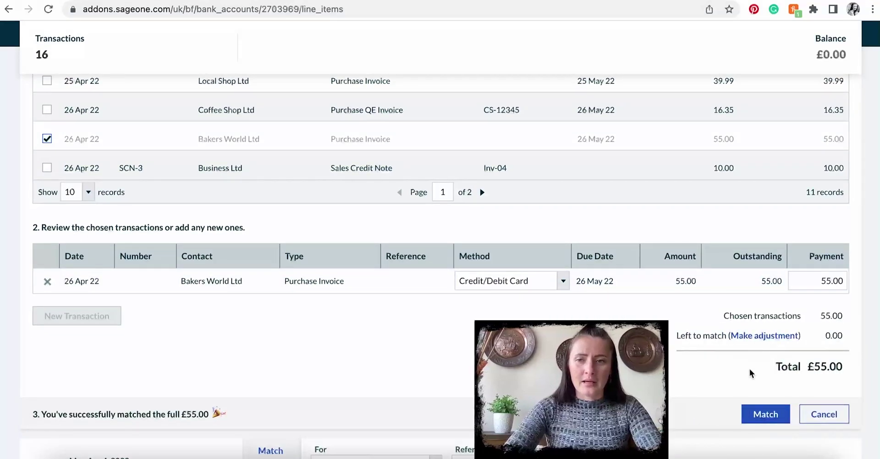
{"action": "left_click", "coordinate": [762, 414]}
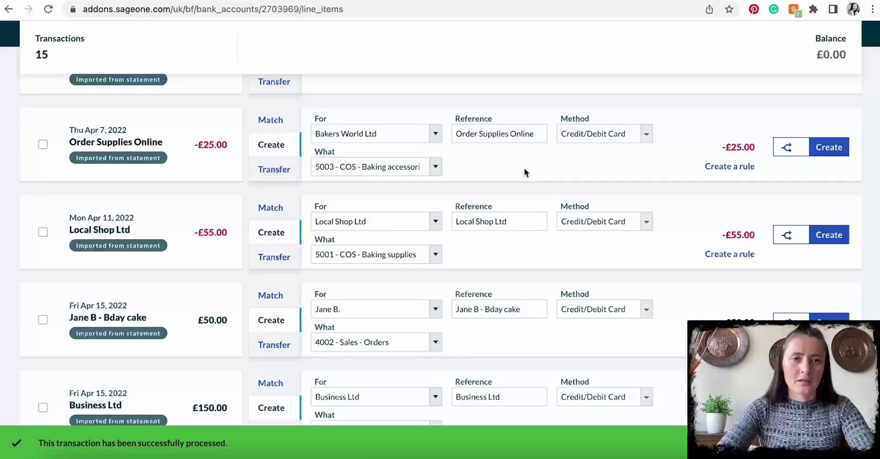
{"action": "scroll", "coordinate": [524, 168], "scroll_direction": "up", "scroll_amount": 10}
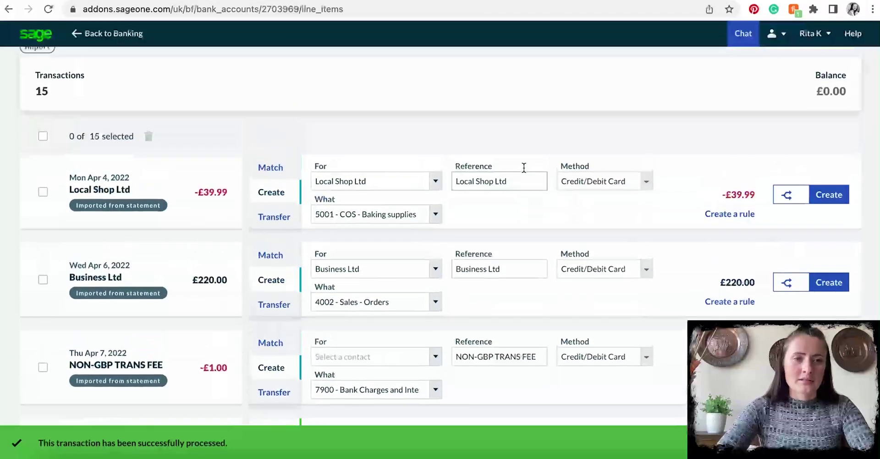
Match the -£39.99 Local Shop Ltd line to the 25 Apr Local Shop Ltd 39.99 invoice
{"action": "left_click", "coordinate": [259, 168]}
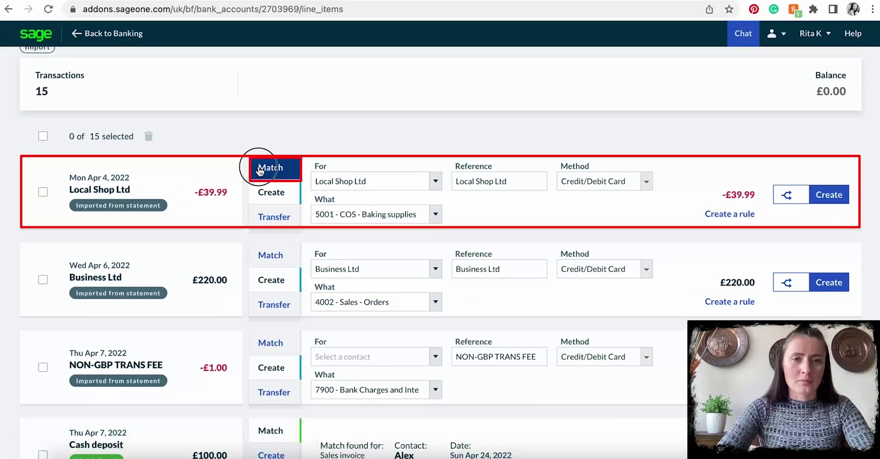
{"action": "scroll", "coordinate": [501, 226], "scroll_direction": "down", "scroll_amount": 6}
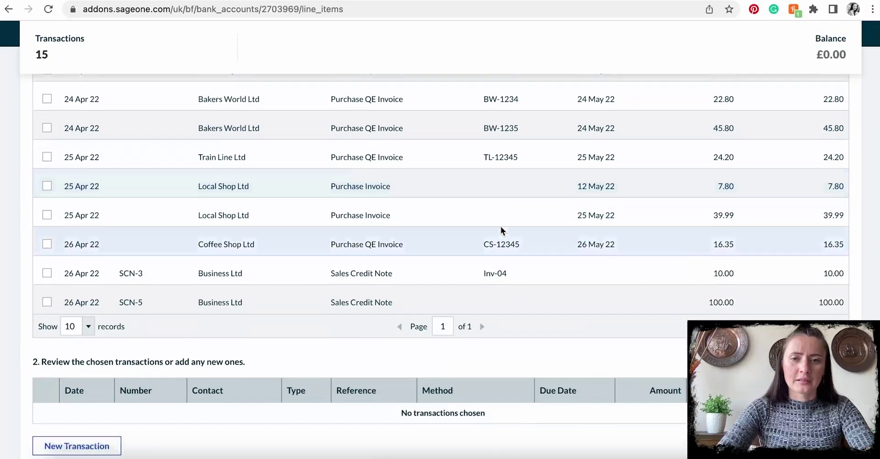
{"action": "left_click", "coordinate": [47, 215]}
{"action": "scroll", "coordinate": [330, 245], "scroll_direction": "down", "scroll_amount": 3}
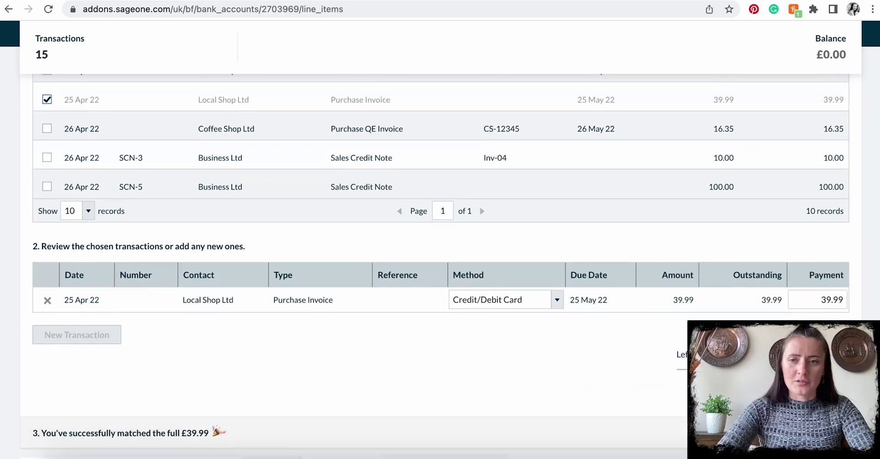
{"action": "left_click", "coordinate": [766, 434]}
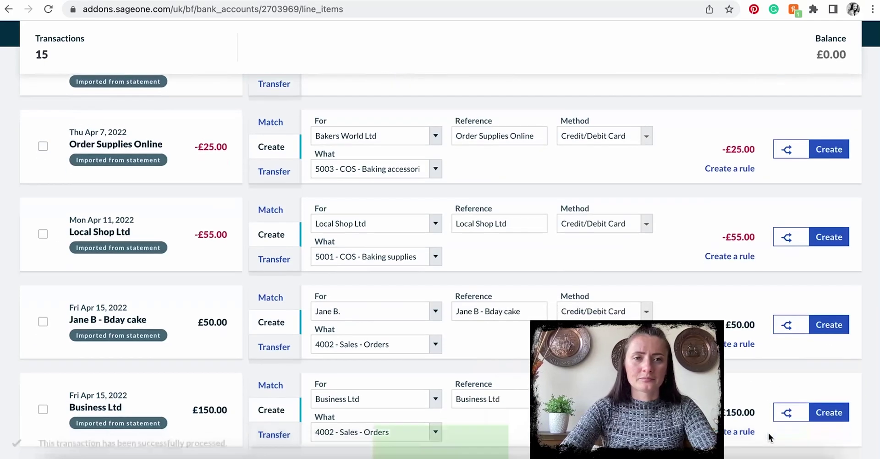
{"action": "scroll", "coordinate": [524, 224], "scroll_direction": "up", "scroll_amount": 10}
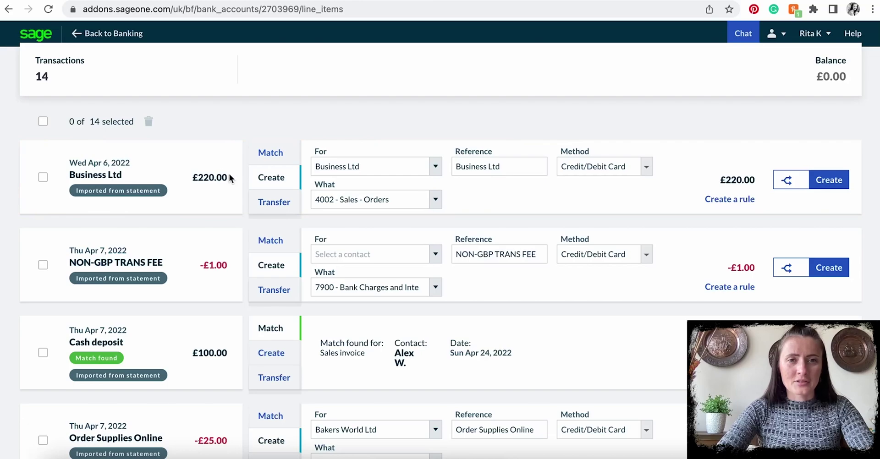
Select the 26 Apr Coffee Shop £180.00 invoice against the £220.00 Business Ltd line
{"action": "left_click", "coordinate": [281, 158]}
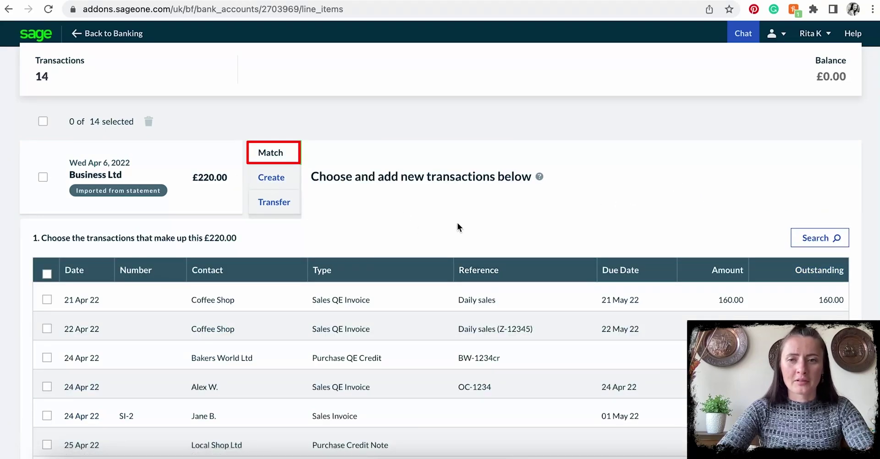
{"action": "scroll", "coordinate": [458, 223], "scroll_direction": "down", "scroll_amount": 1}
{"action": "scroll", "coordinate": [458, 223], "scroll_direction": "down", "scroll_amount": 2}
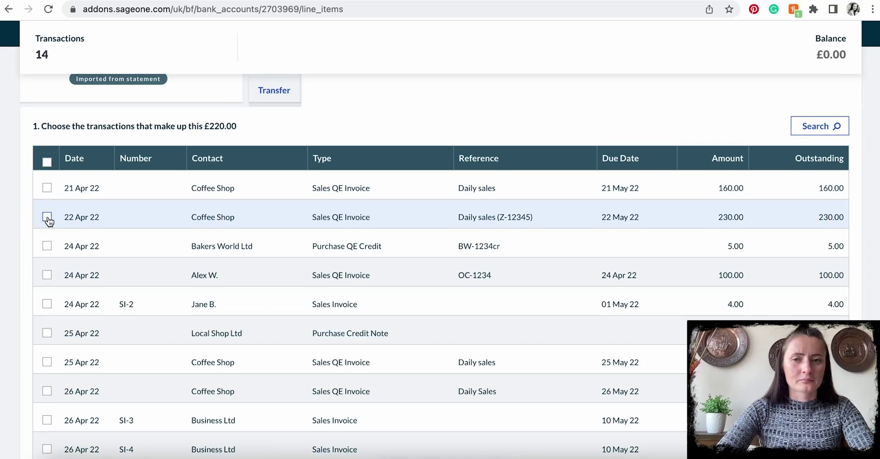
{"action": "scroll", "coordinate": [48, 227], "scroll_direction": "down", "scroll_amount": 4}
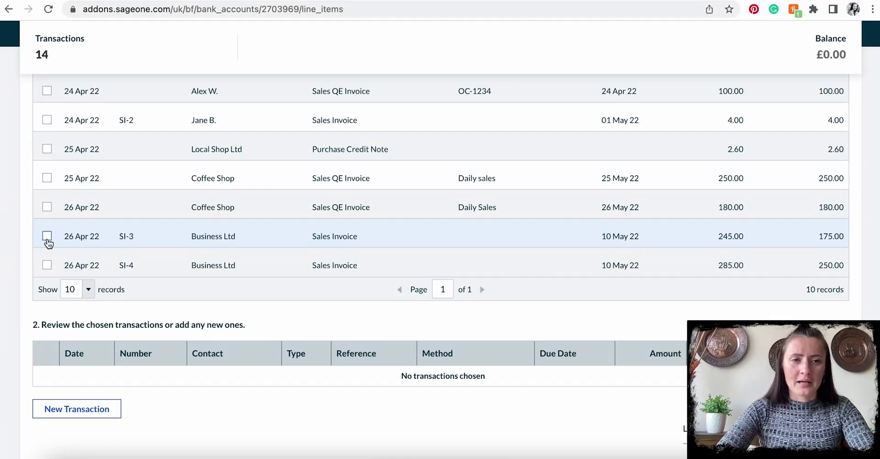
{"action": "left_click", "coordinate": [47, 208]}
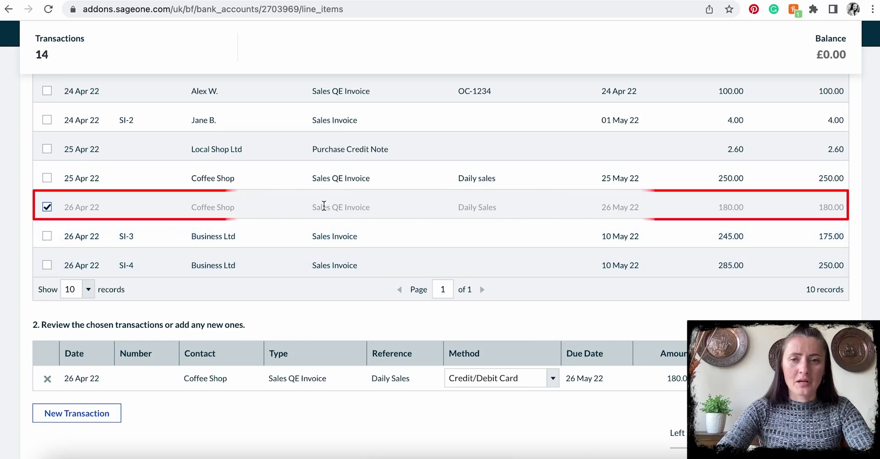
{"action": "scroll", "coordinate": [748, 212], "scroll_direction": "up", "scroll_amount": 5}
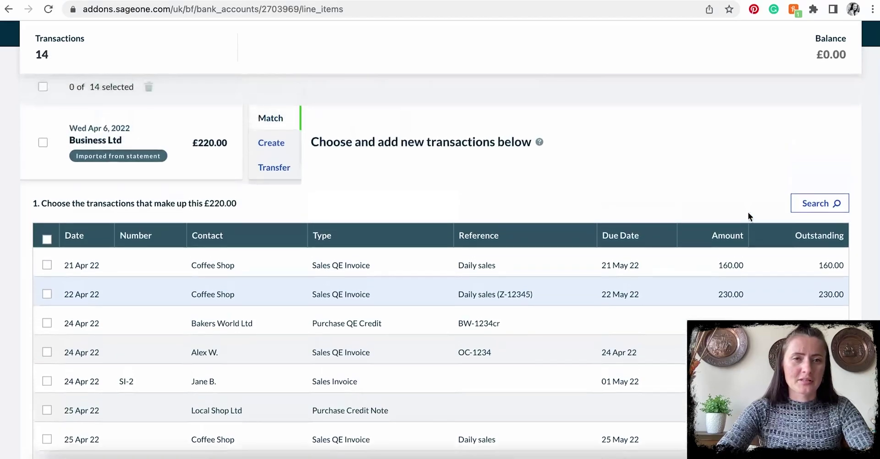
{"action": "scroll", "coordinate": [560, 157], "scroll_direction": "down", "scroll_amount": 5}
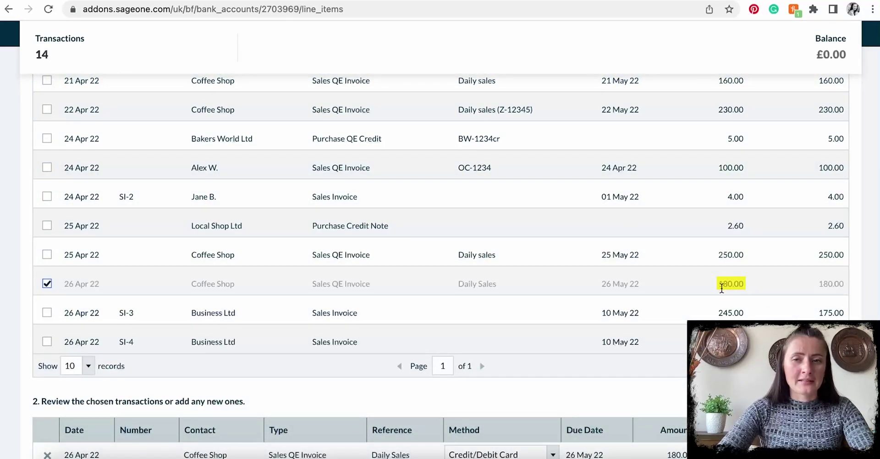
{"action": "scroll", "coordinate": [783, 306], "scroll_direction": "down", "scroll_amount": 1}
{"action": "scroll", "coordinate": [783, 306], "scroll_direction": "down", "scroll_amount": 3}
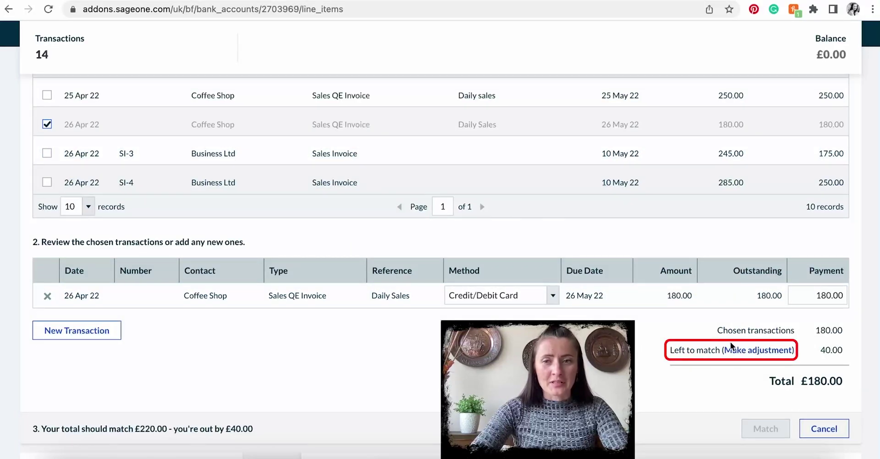
Dismiss the £40.00 adjustment dialog and remove the Coffee Shop invoice from the £220.00 match
{"action": "left_click", "coordinate": [748, 351]}
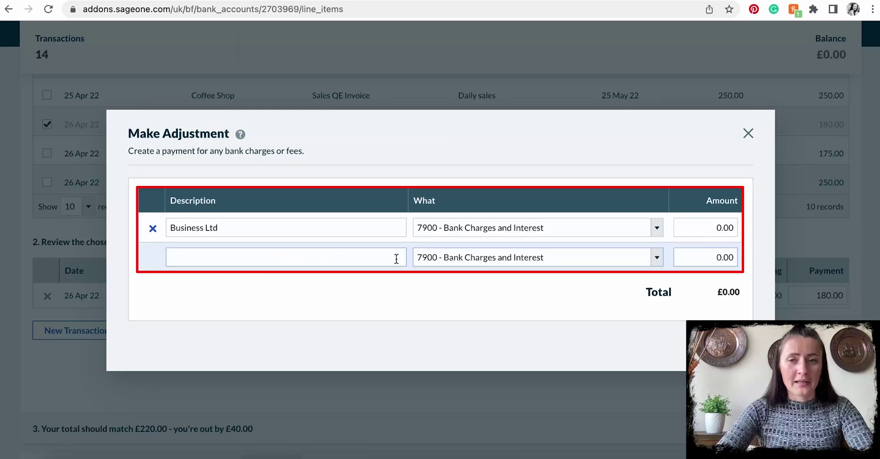
{"action": "left_click", "coordinate": [748, 134]}
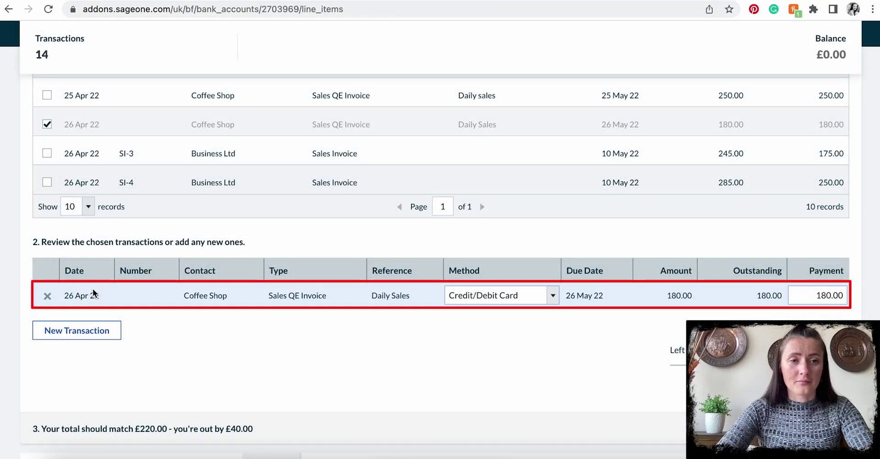
{"action": "left_click", "coordinate": [48, 297]}
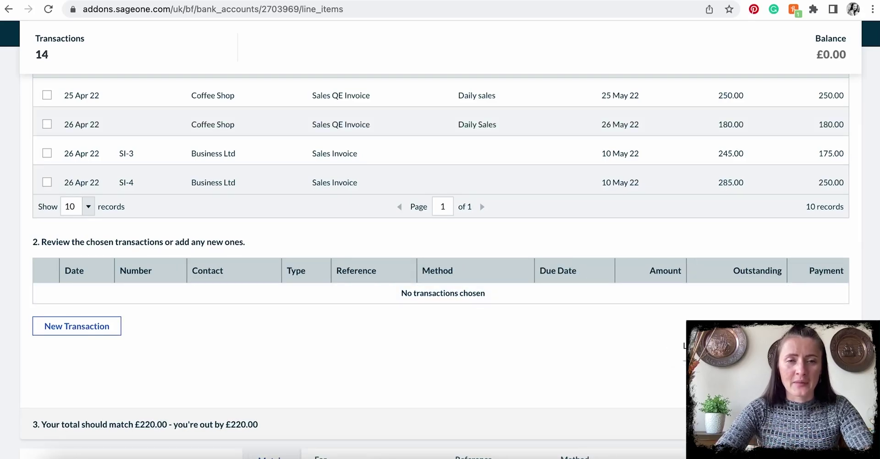
{"action": "scroll", "coordinate": [137, 334], "scroll_direction": "up", "scroll_amount": 10}
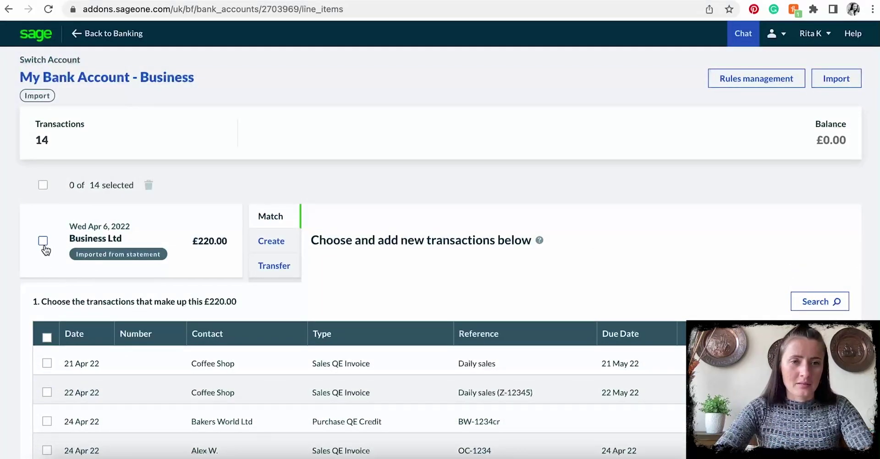
Create the £220.00 Business Ltd receipt as a 4002 - Sales - Orders transaction
{"action": "left_click", "coordinate": [270, 242]}
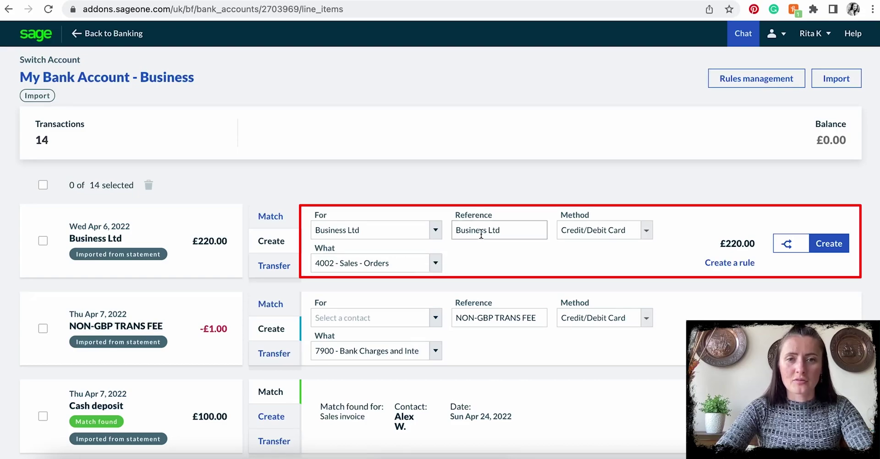
{"action": "left_click", "coordinate": [842, 247]}
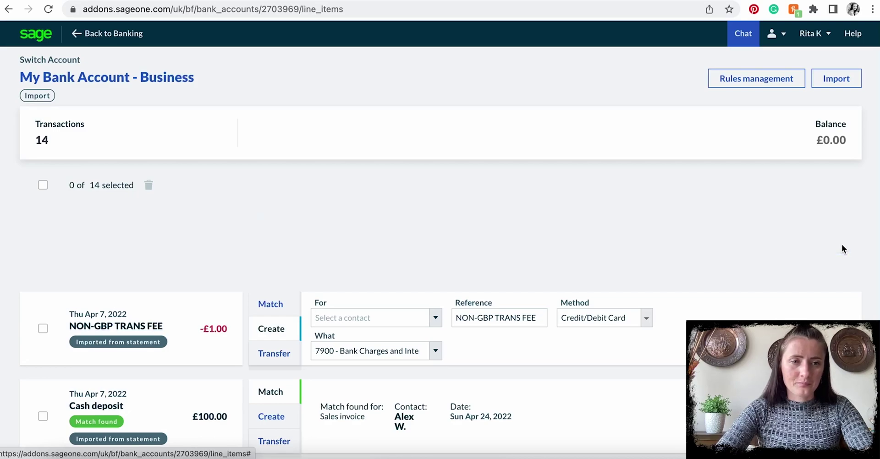
{"action": "scroll", "coordinate": [169, 259], "scroll_direction": "down", "scroll_amount": 2}
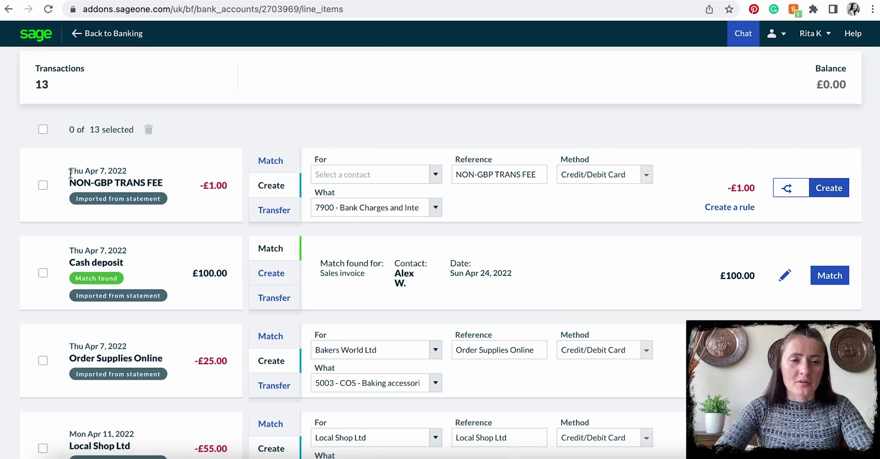
{"action": "scroll", "coordinate": [156, 198], "scroll_direction": "down", "scroll_amount": 9}
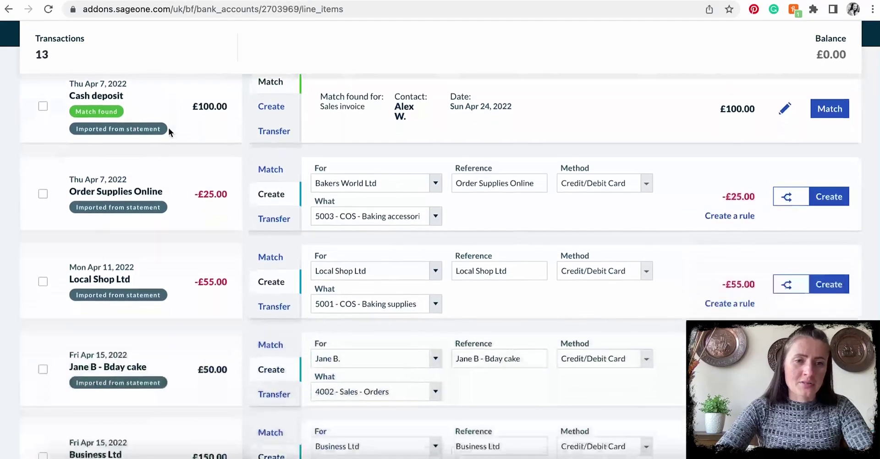
{"action": "scroll", "coordinate": [178, 47], "scroll_direction": "down", "scroll_amount": 6}
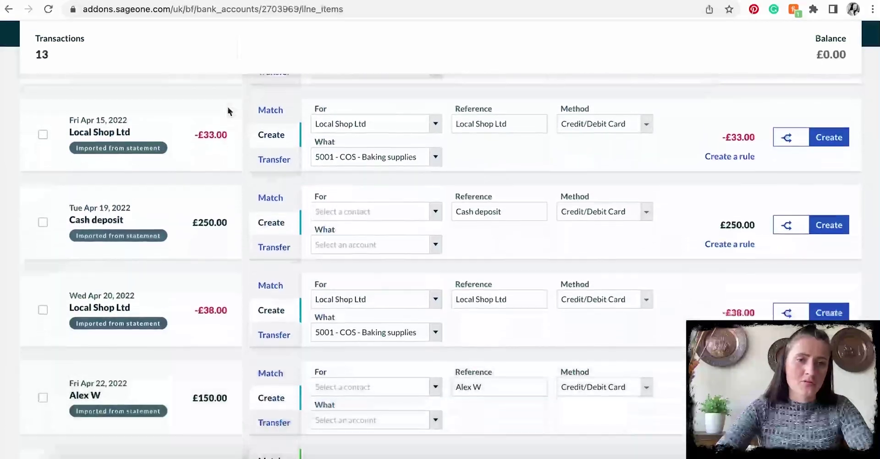
{"action": "scroll", "coordinate": [213, 174], "scroll_direction": "down", "scroll_amount": 5}
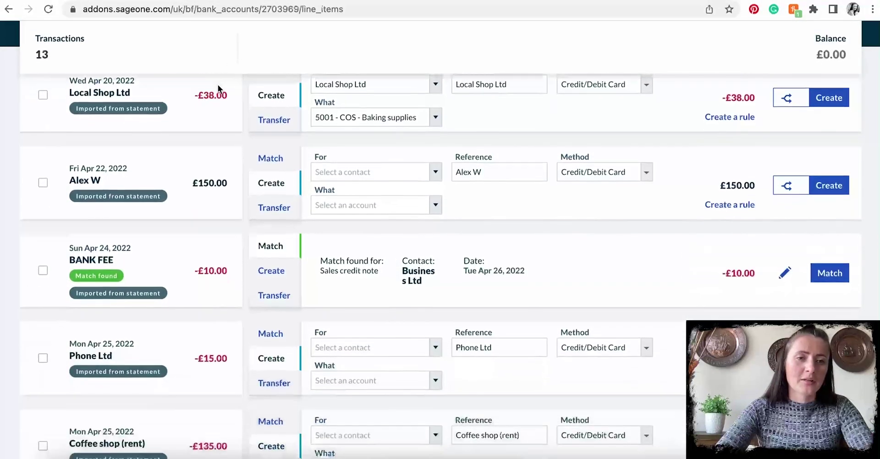
{"action": "scroll", "coordinate": [218, 85], "scroll_direction": "up", "scroll_amount": 20}
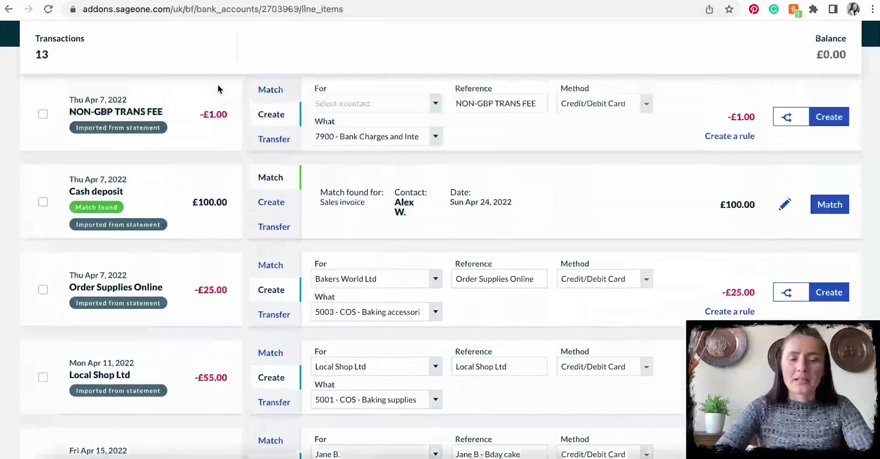
{"action": "scroll", "coordinate": [218, 84], "scroll_direction": "down", "scroll_amount": 2}
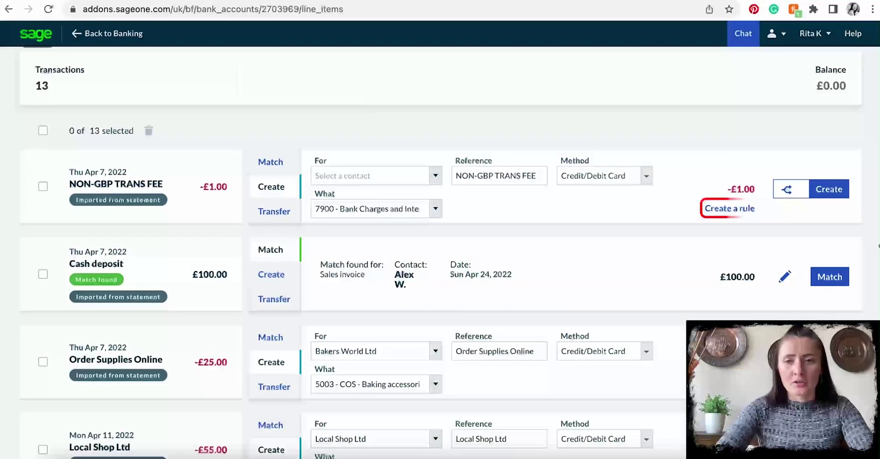
{"action": "left_click", "coordinate": [730, 209]}
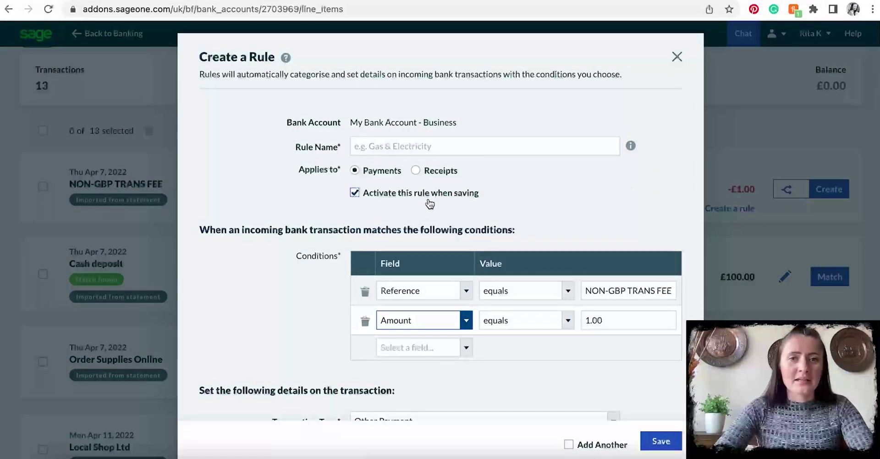
{"action": "scroll", "coordinate": [430, 204], "scroll_direction": "down", "scroll_amount": 1}
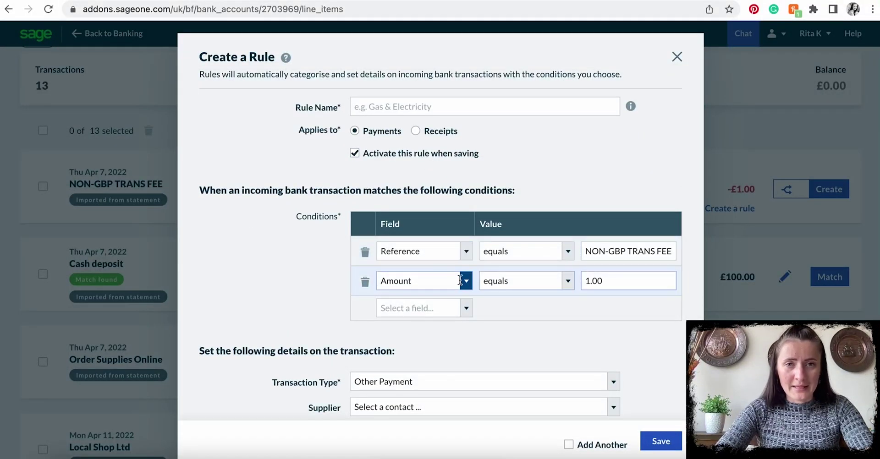
{"action": "scroll", "coordinate": [491, 275], "scroll_direction": "down", "scroll_amount": 1}
{"action": "scroll", "coordinate": [518, 270], "scroll_direction": "up", "scroll_amount": 2}
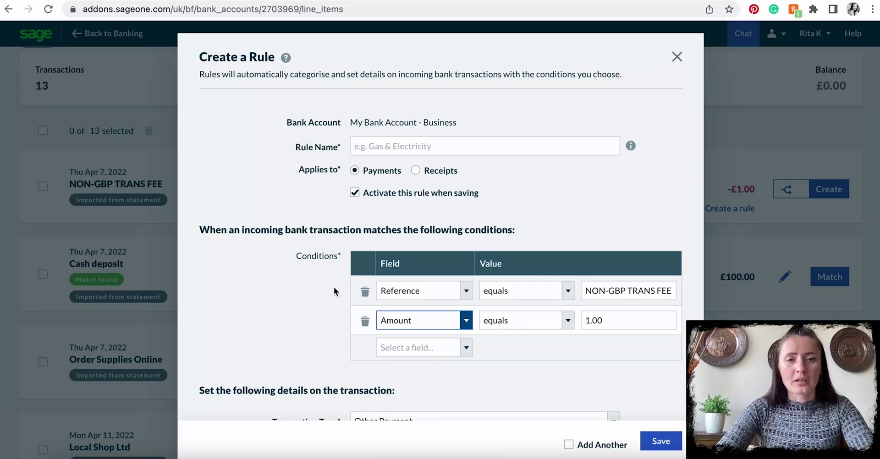
{"action": "left_click", "coordinate": [678, 57]}
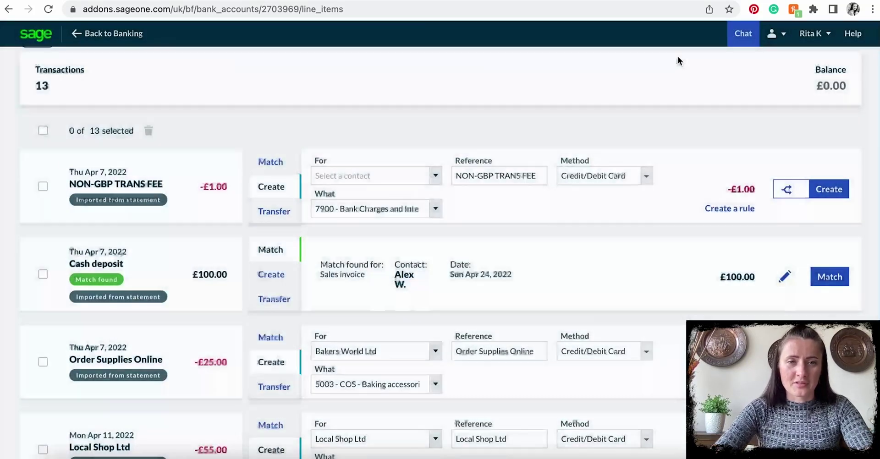
{"action": "scroll", "coordinate": [333, 281], "scroll_direction": "down", "scroll_amount": 3}
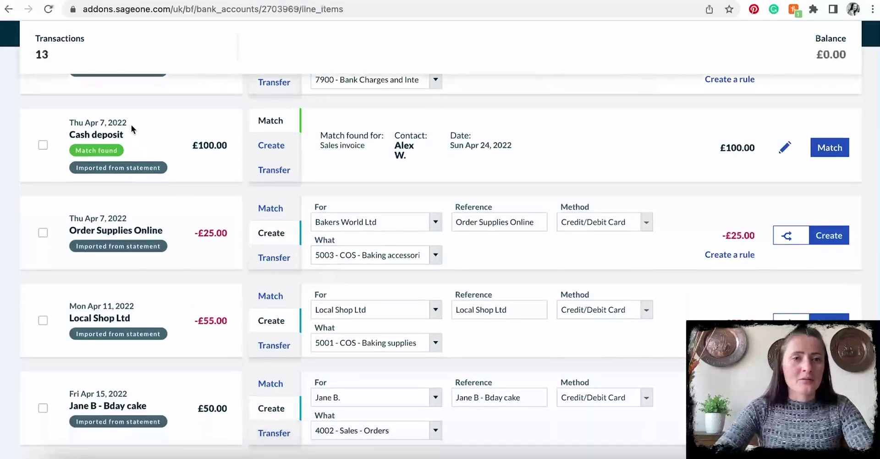